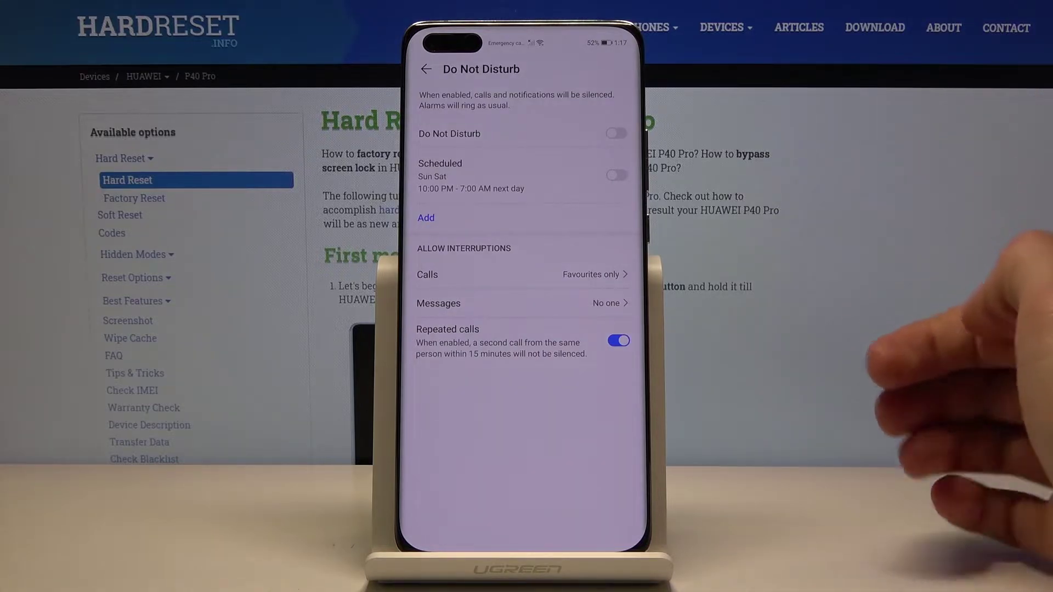
Step: Bring up the Do Not Disturb Calls options, currently set to Favourites only
{"action": "left_click", "coordinate": [590, 274]}
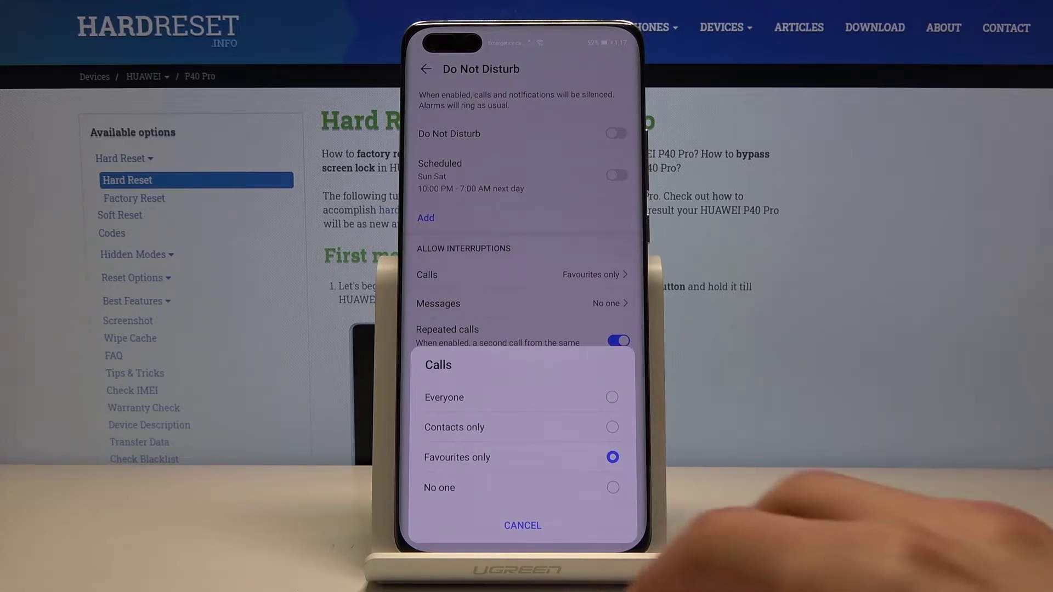
Step: Keep calls at Favourites only and leave messages allowed from no one
{"action": "left_click", "coordinate": [522, 525]}
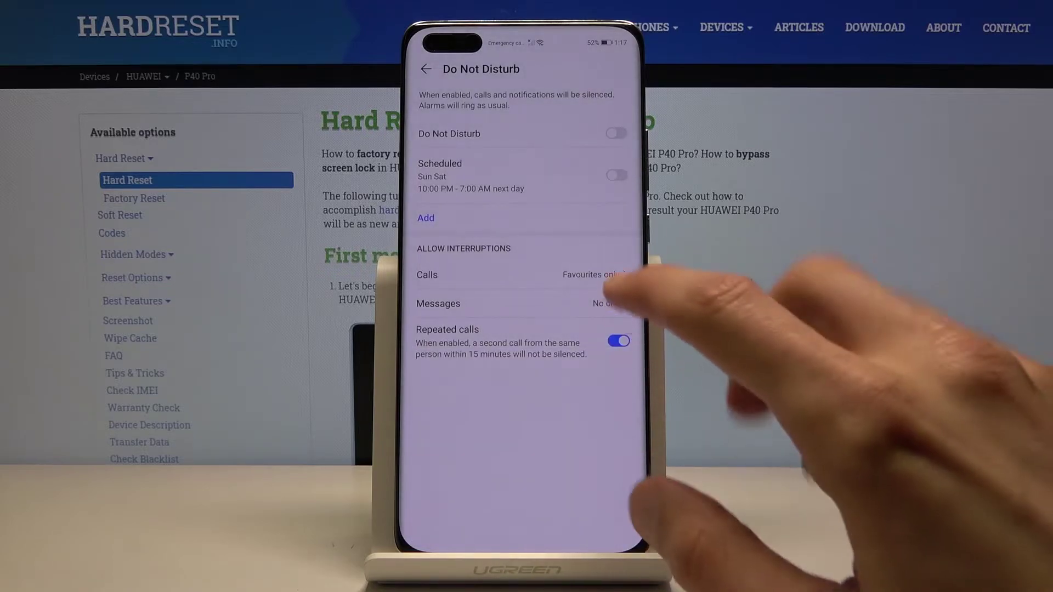
{"action": "left_click", "coordinate": [609, 303]}
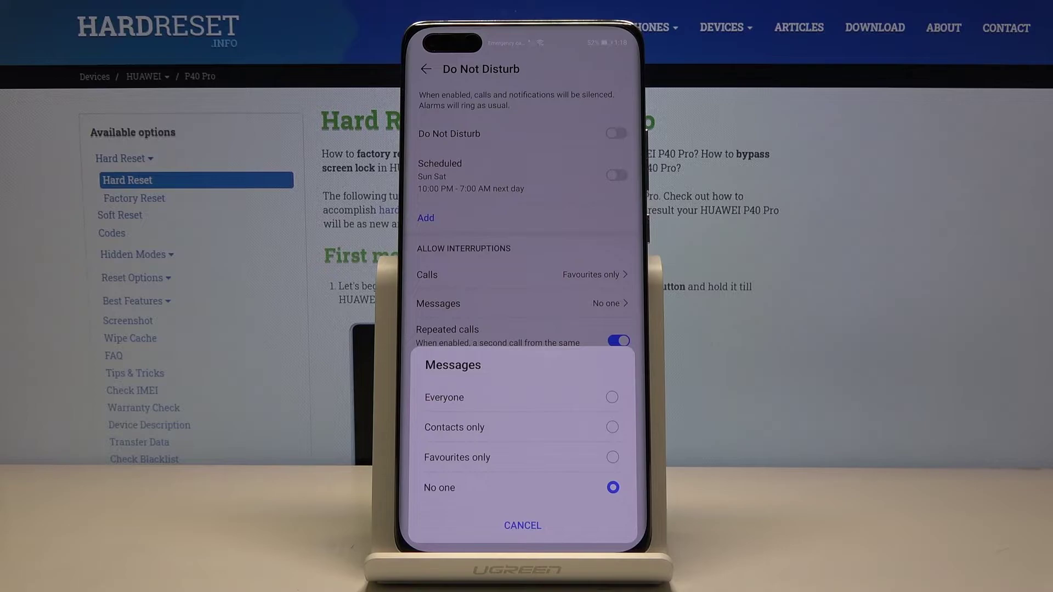
{"action": "left_click", "coordinate": [523, 525]}
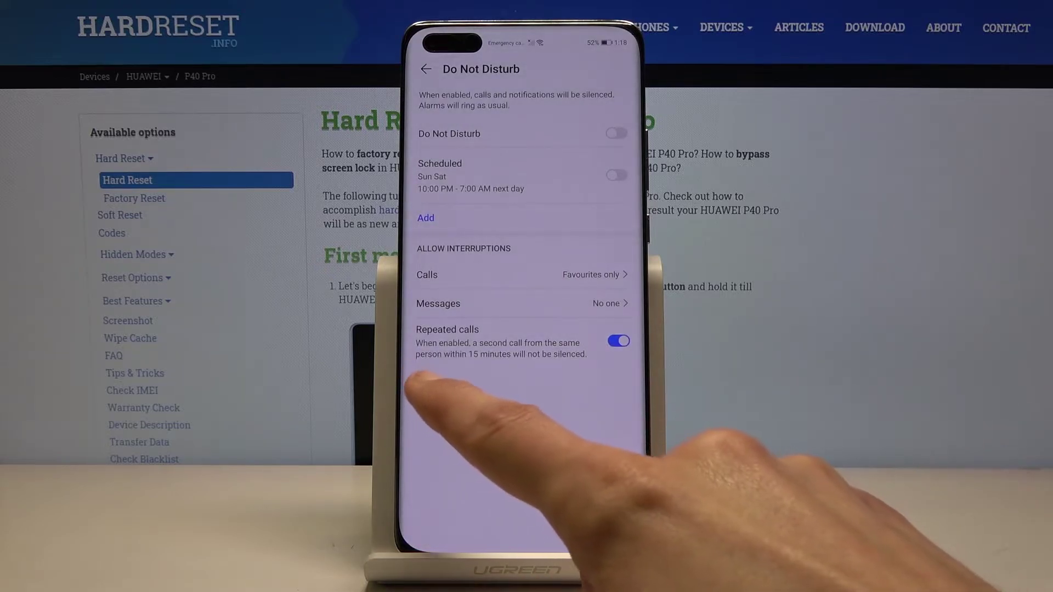